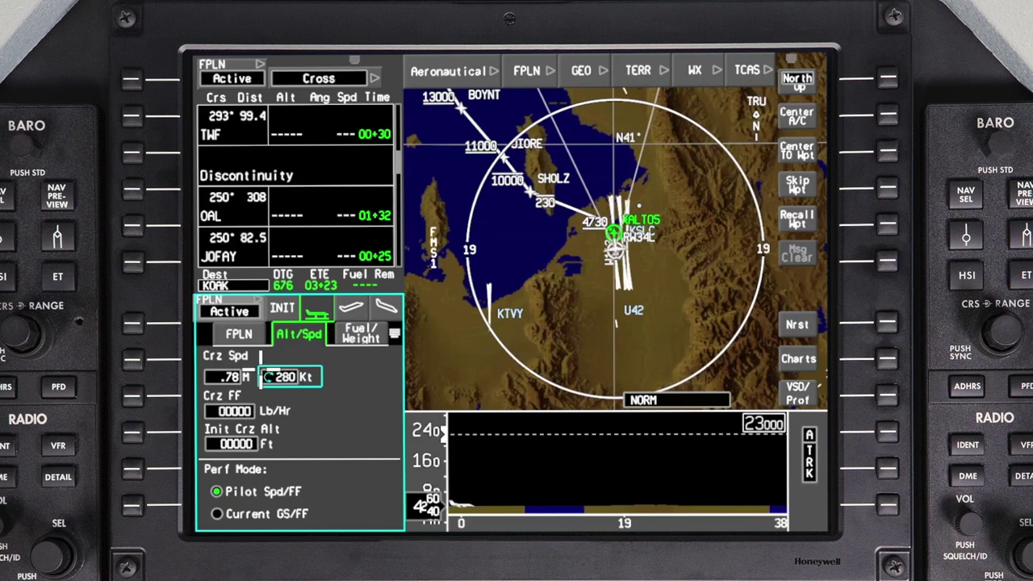
# Step: Enter a 1000 Lb/Hr cruise fuel flow and start the initial cruise altitude entry
pyautogui.click(206, 411)
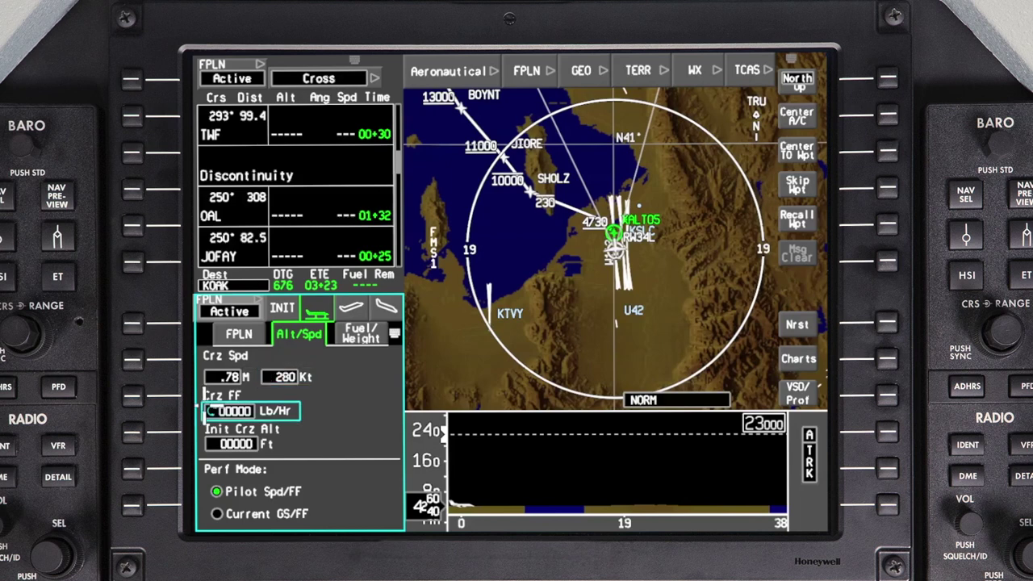
pyautogui.write('1000')
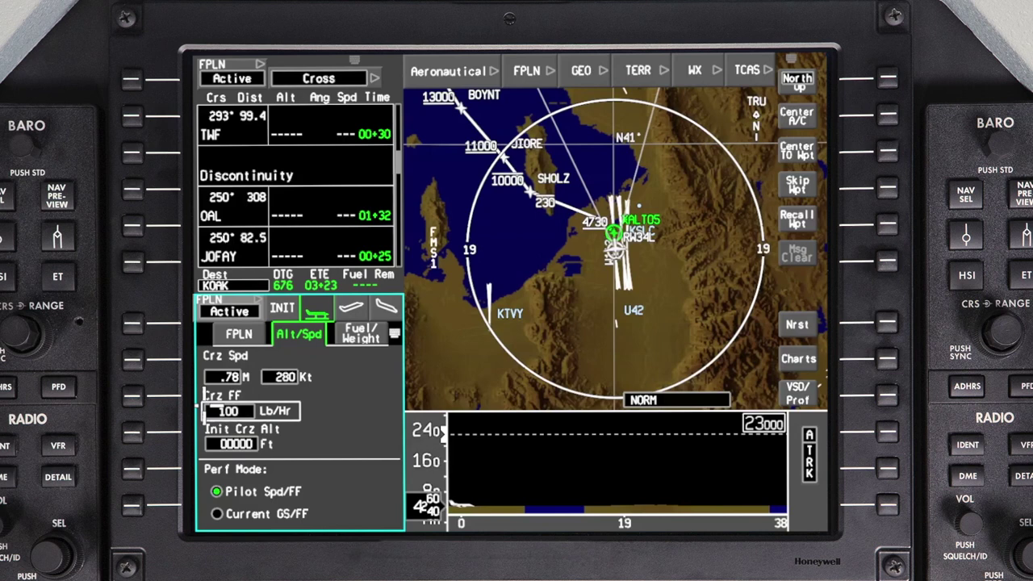
pyautogui.click(212, 443)
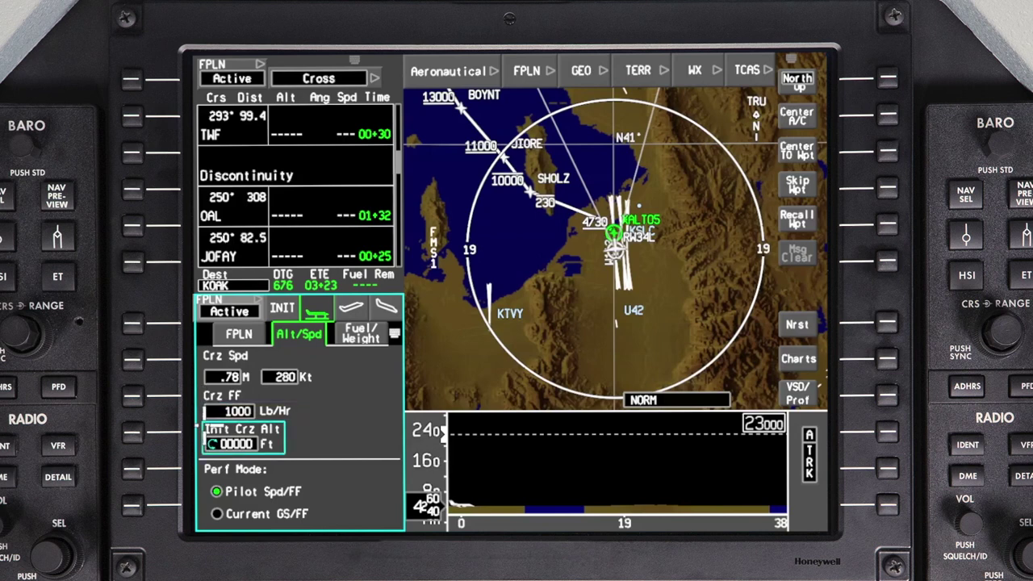
pyautogui.click(211, 443)
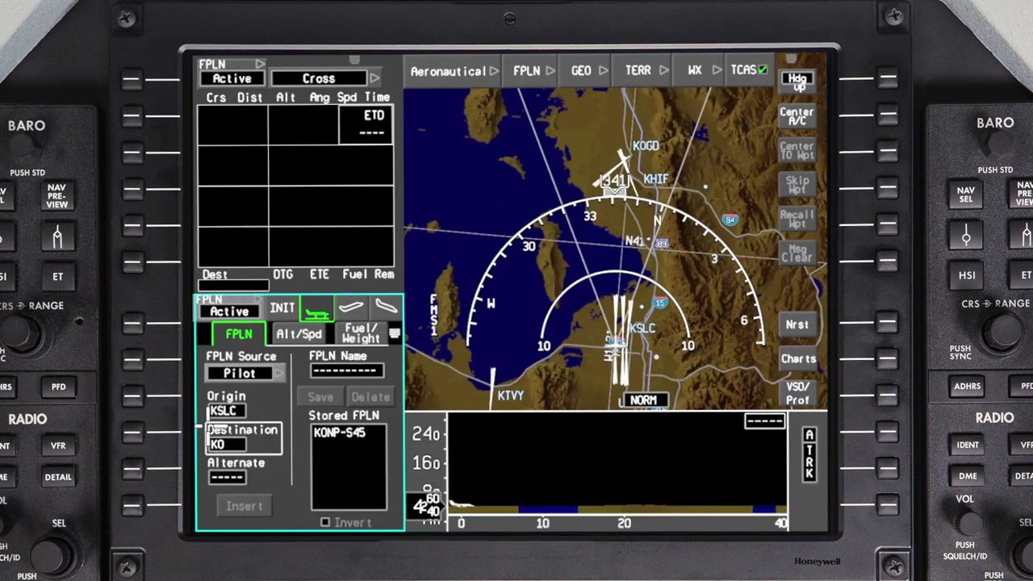
# Step: Finish destination KOAK and begin entering the alternate airport
pyautogui.write('AK')
pyautogui.press('Return')
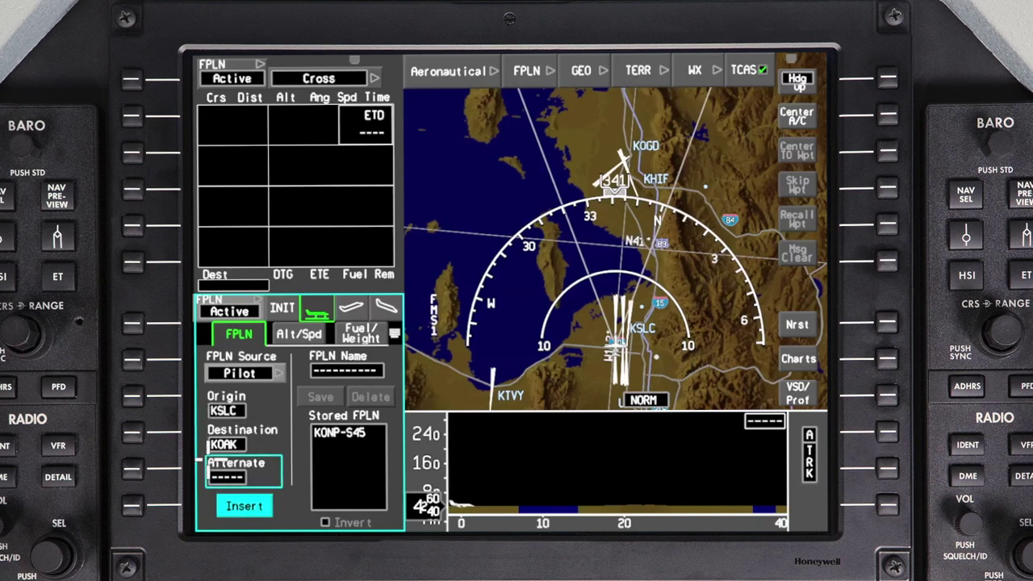
pyautogui.write('KOAK')
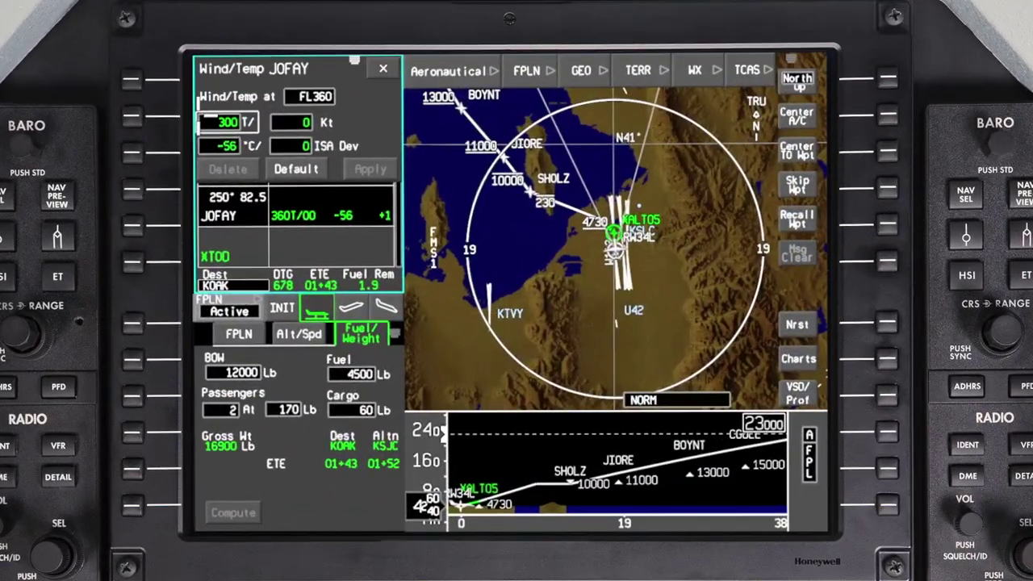
# Step: Enter a 10 kt wind speed for JOFAY and move to its temperature field
pyautogui.click(303, 122)
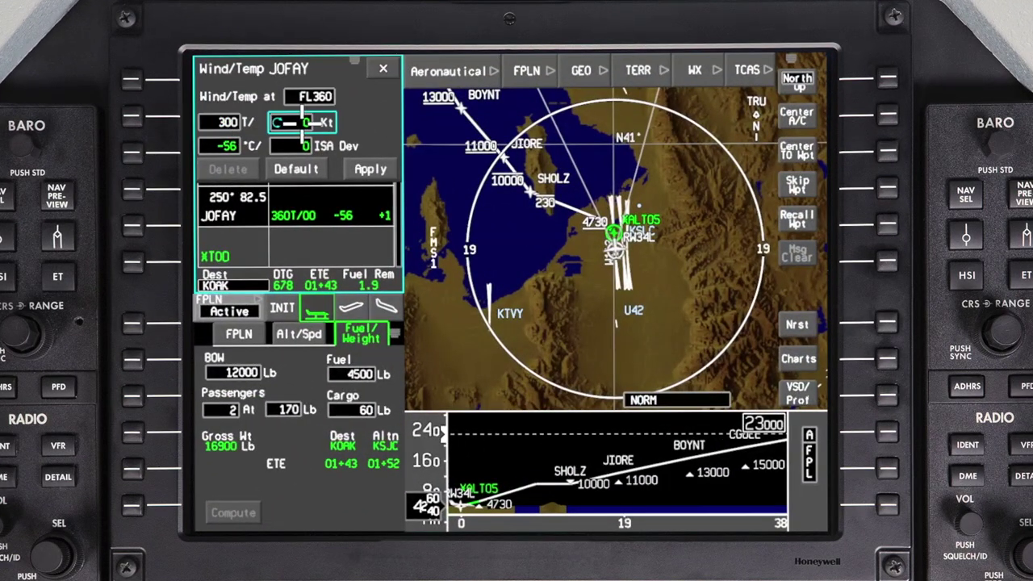
pyautogui.write('10')
pyautogui.click(230, 146)
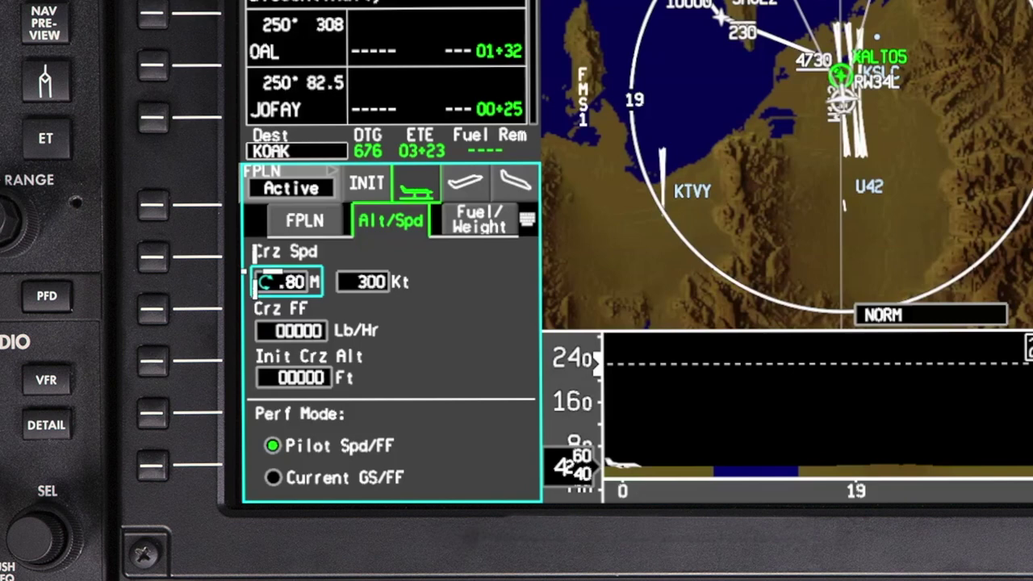
# Step: Set the cruise speed to .78 Mach and 280 Kt
pyautogui.scroll(-2, 295, 281)
pyautogui.click(339, 281)
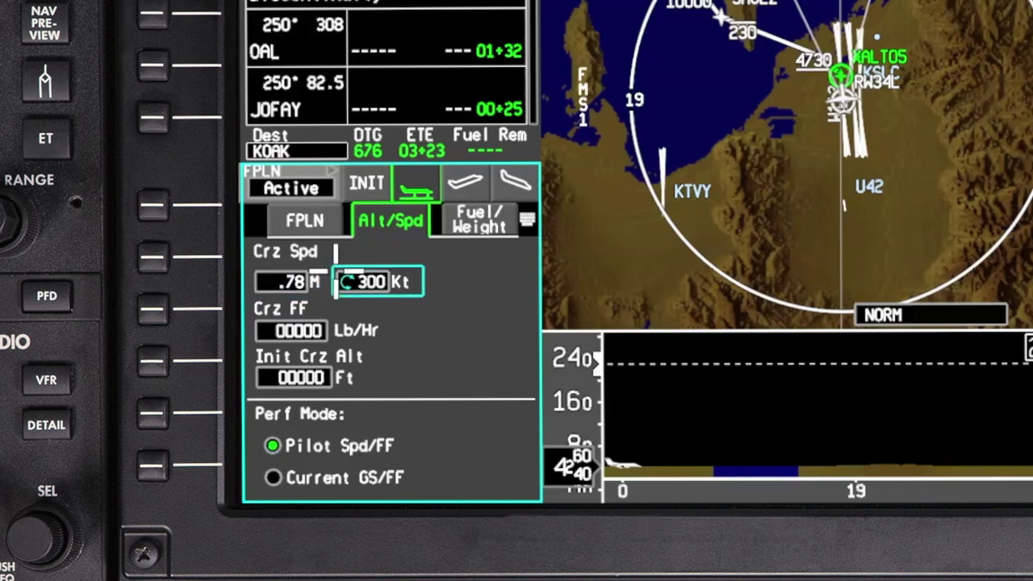
pyautogui.scroll(-2, 336, 281)
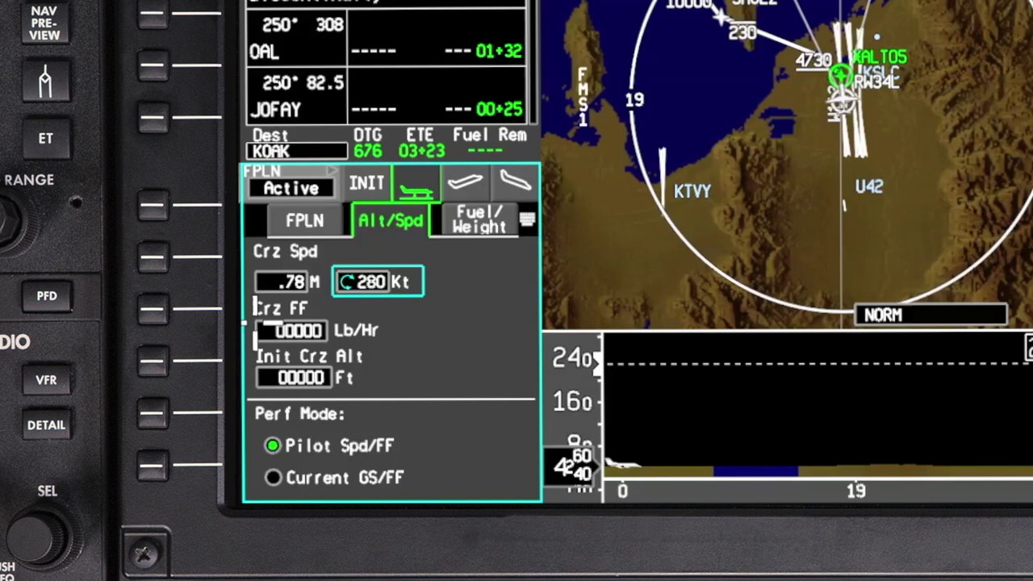
# Step: Enter cruise fuel flow 1000 Lb/Hr and initial cruise altitude FL360, then view fuel/weight data
pyautogui.click(256, 325)
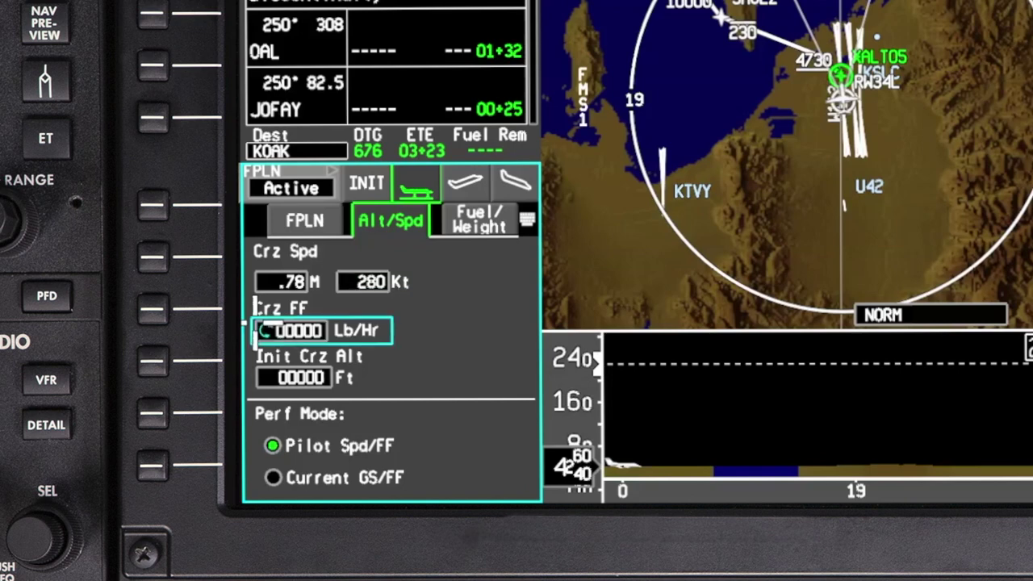
pyautogui.write('1')
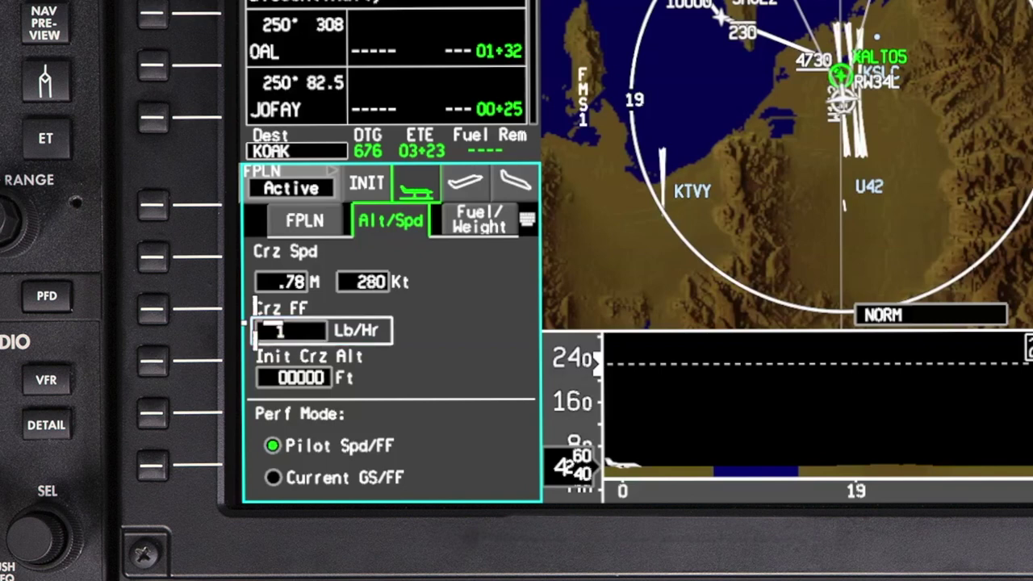
pyautogui.write('000')
pyautogui.press('Return')
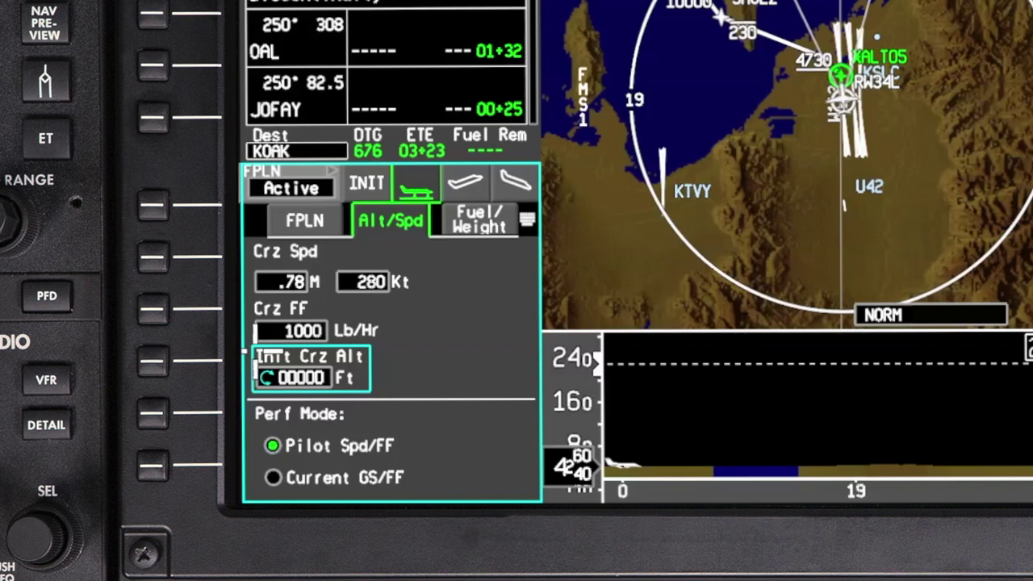
pyautogui.write('F')
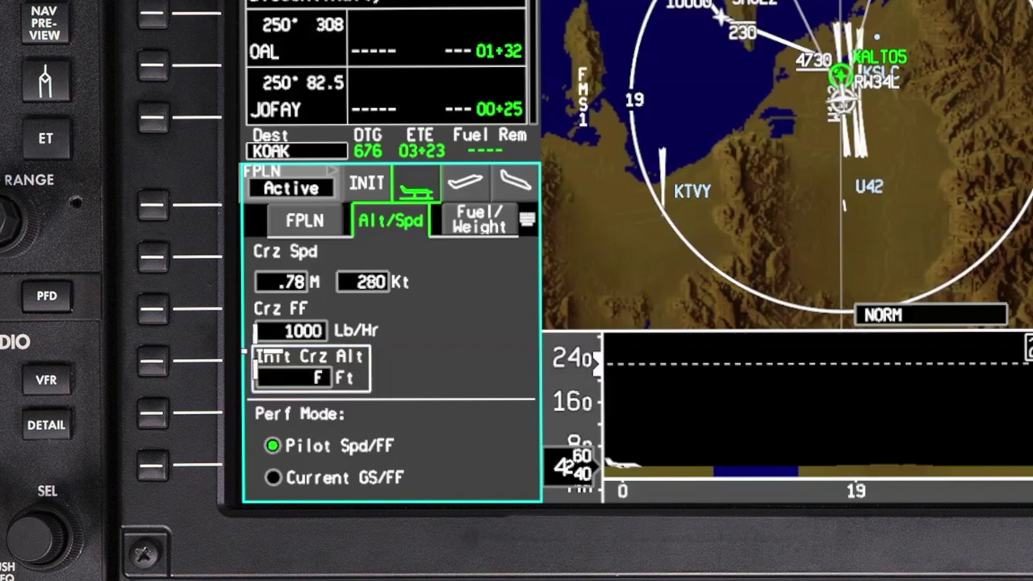
pyautogui.write('L360')
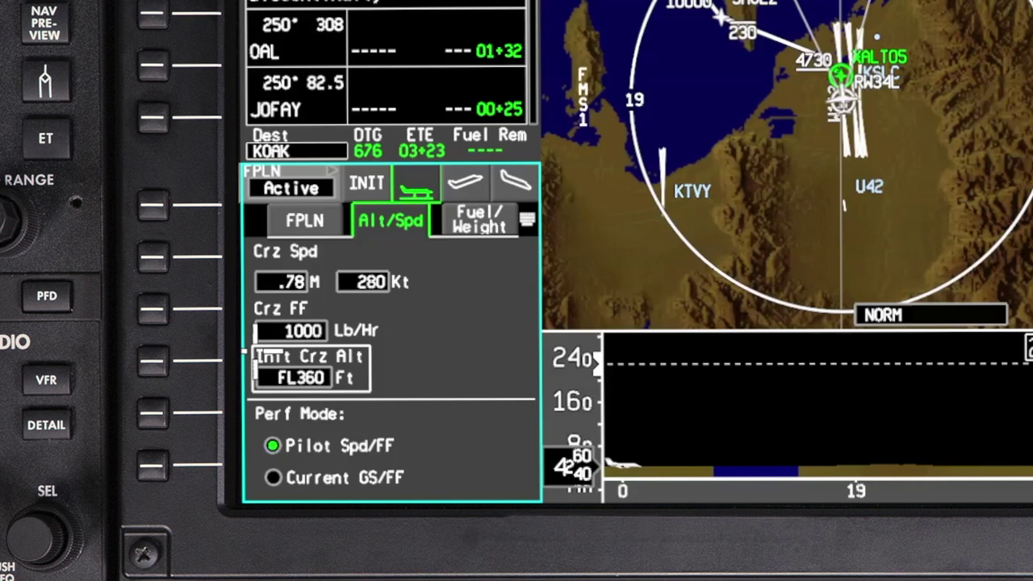
pyautogui.click(481, 218)
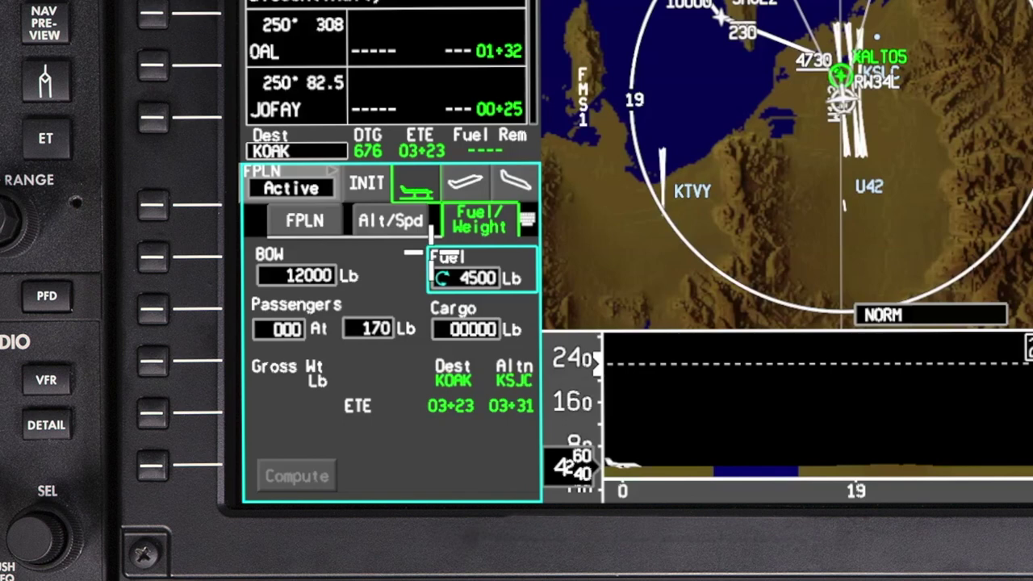
# Step: Enter 2 passengers at 170 Lb and 60 Lb cargo, computing a 16900 Lb gross weight
pyautogui.click(256, 328)
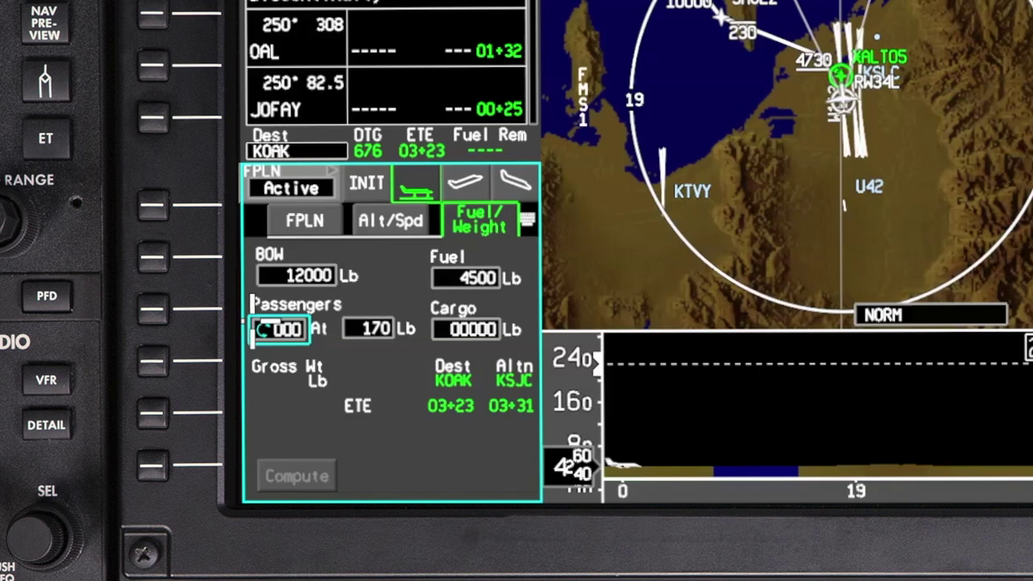
pyautogui.write('2')
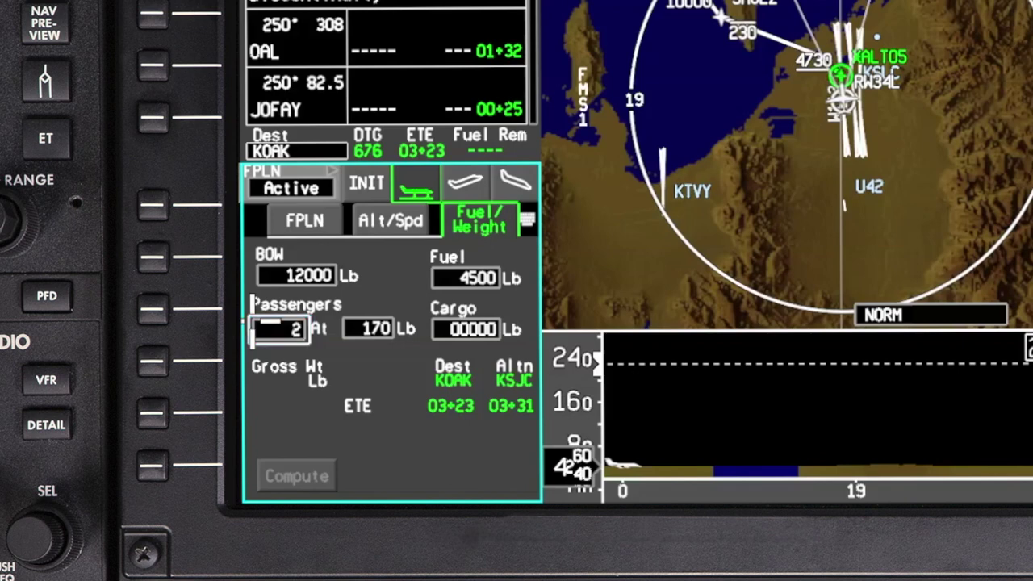
pyautogui.click(341, 329)
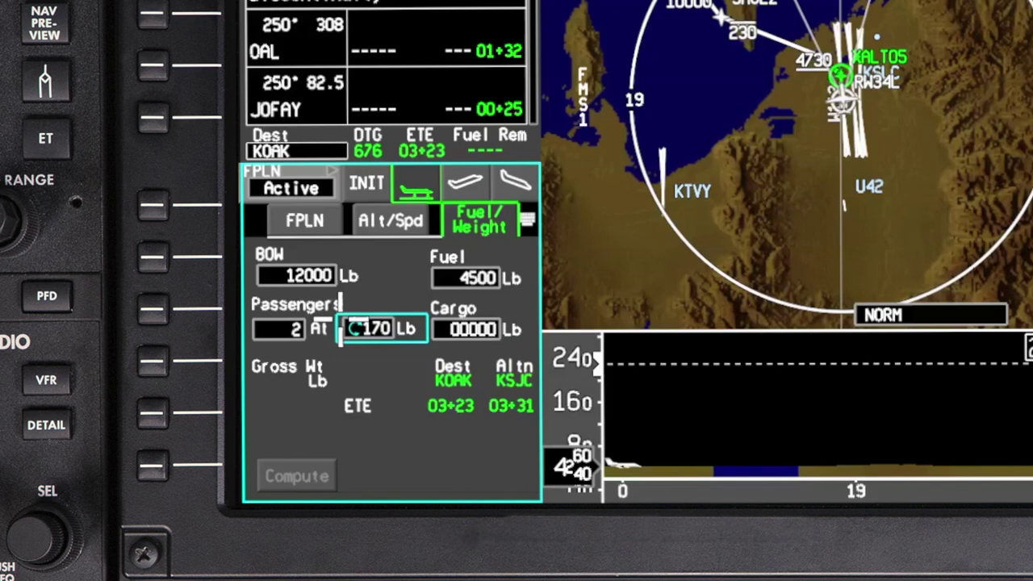
pyautogui.click(431, 306)
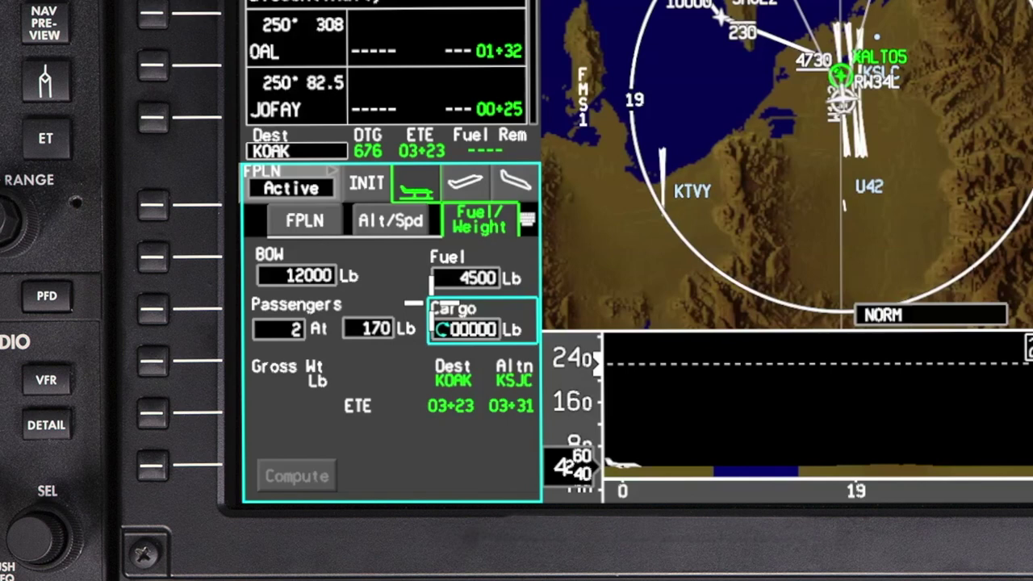
pyautogui.write('0')
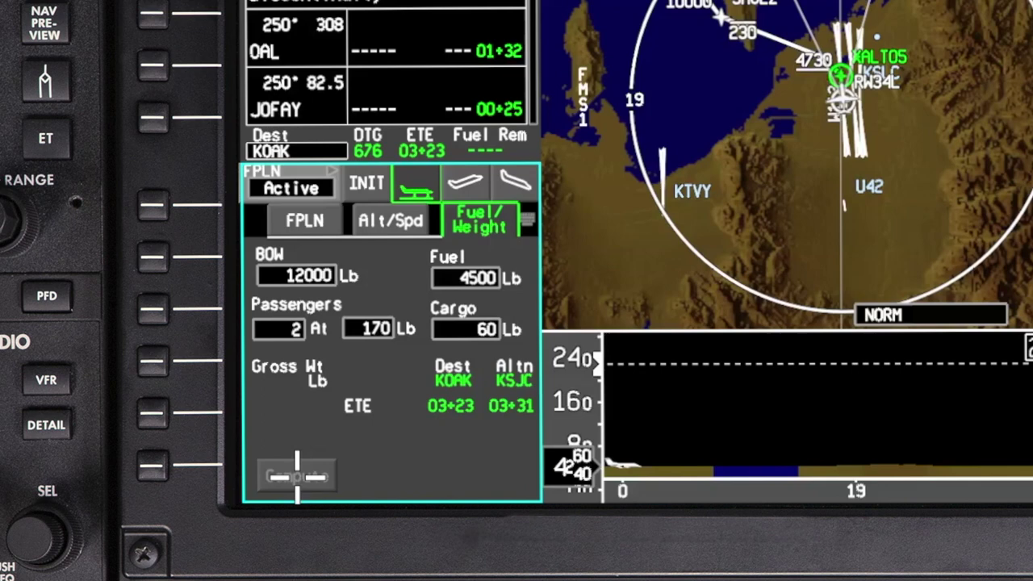
pyautogui.click(297, 477)
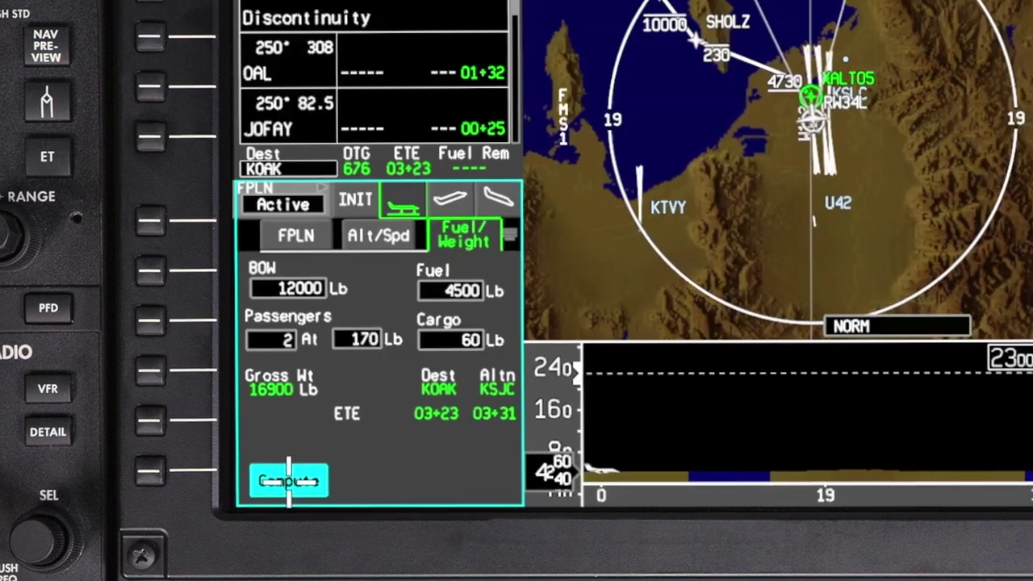
# Step: Recompute performance data, giving an FL360 cruise and 01+43 ETE to KOAK
pyautogui.click(288, 481)
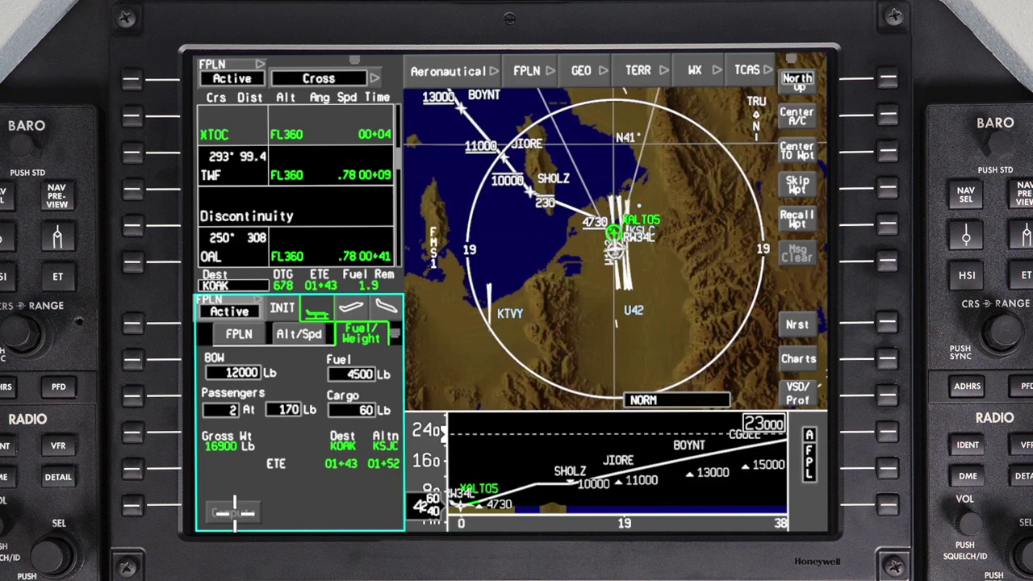
# Step: Switch the flight plan data columns to Wind/Temp/ISA
pyautogui.scroll(-2, 274, 208)
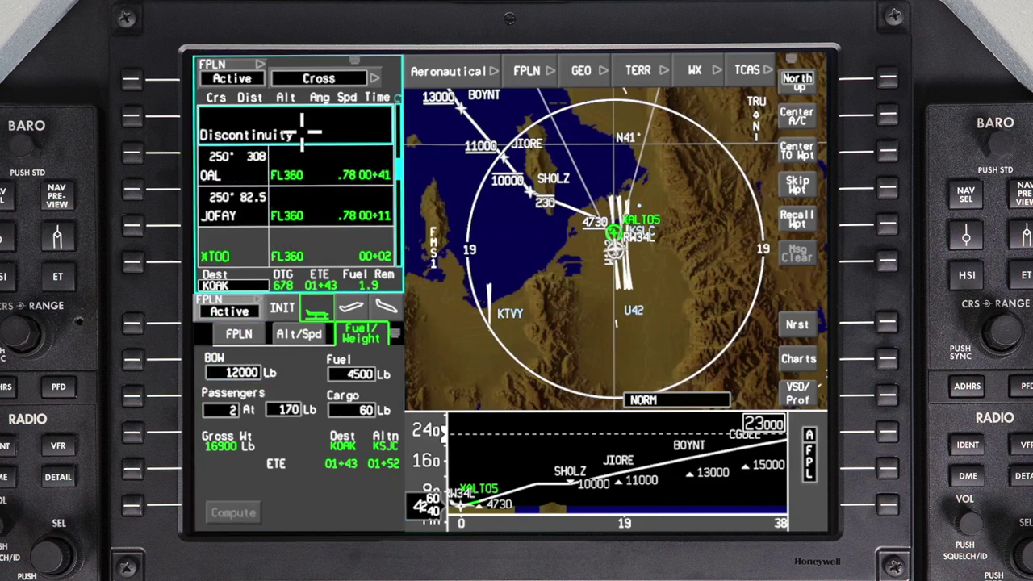
pyautogui.click(327, 80)
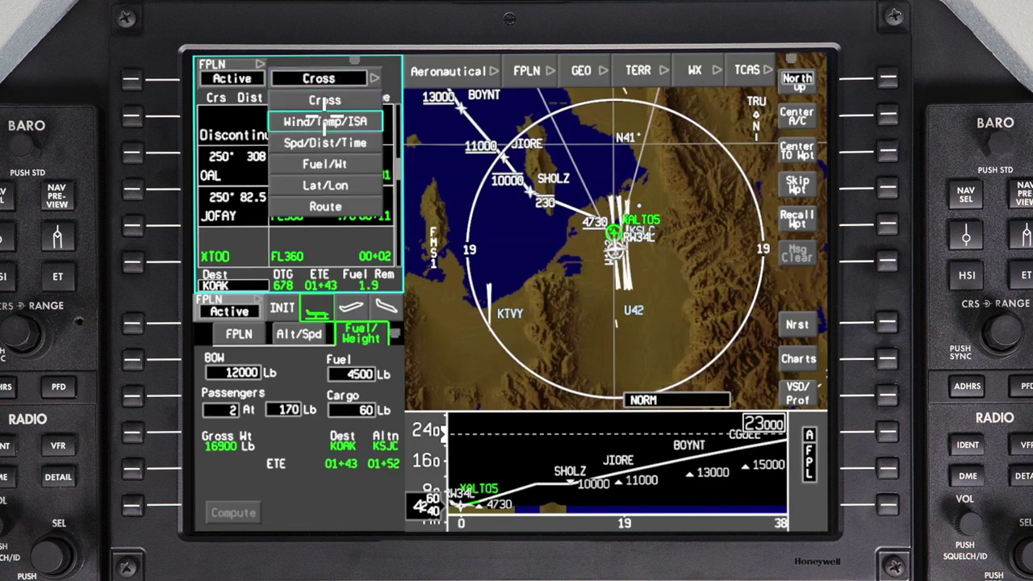
pyautogui.click(325, 122)
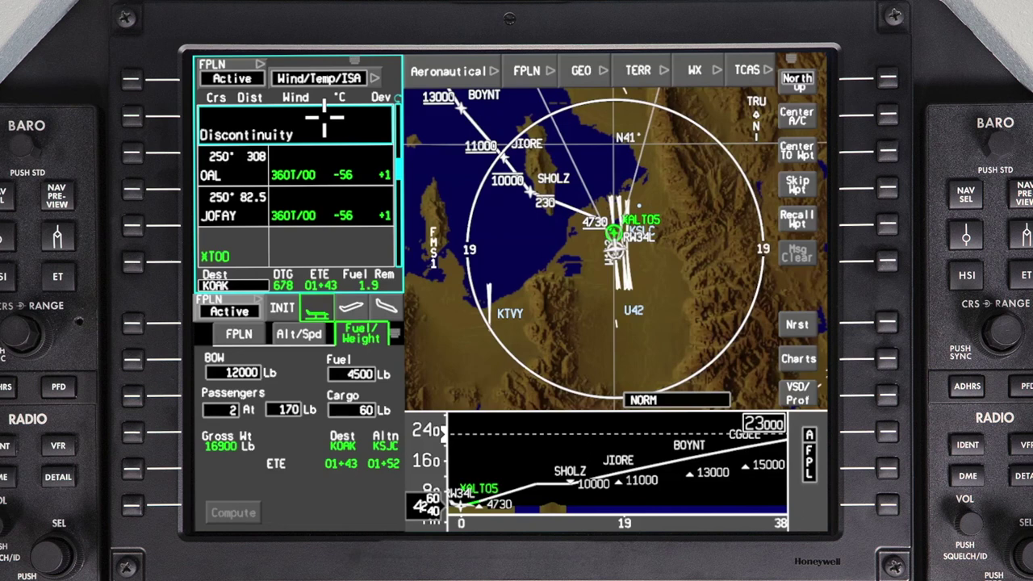
# Step: Give JOFAY an FL360 wind of 300T/10 kt, -59 °C, ISA -3, then apply and activate
pyautogui.click(327, 209)
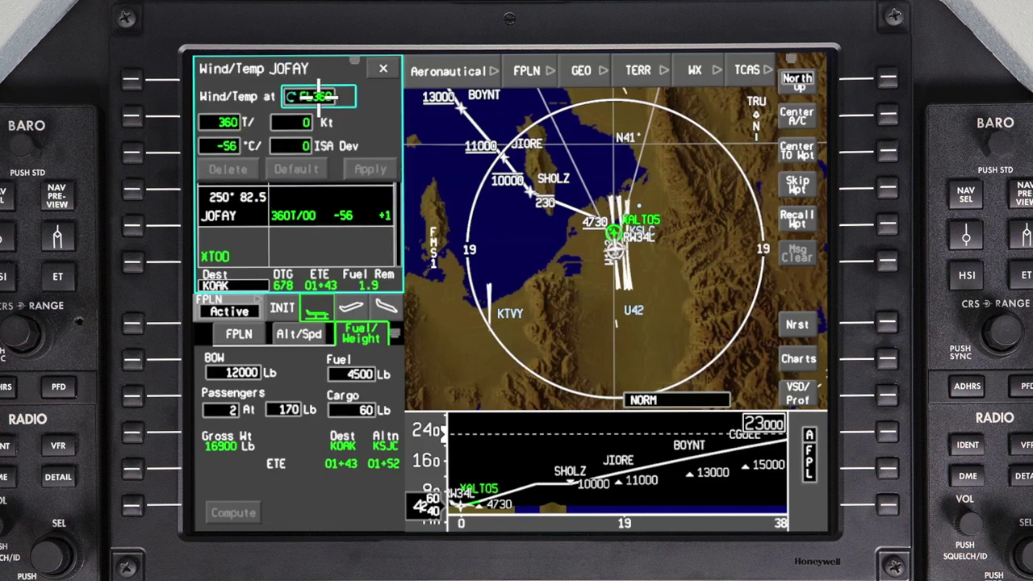
pyautogui.press('Return')
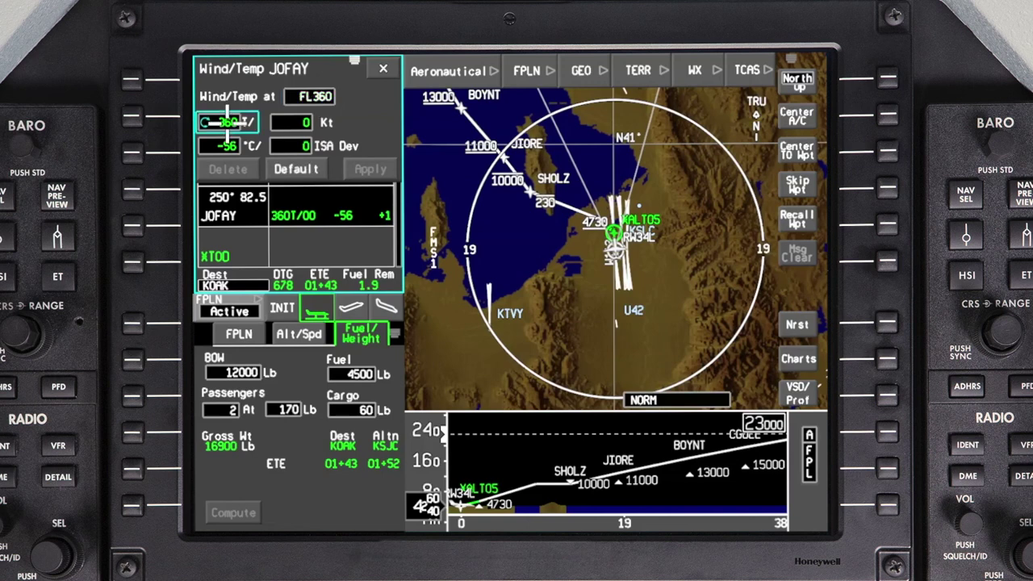
pyautogui.write('300')
pyautogui.press('Return')
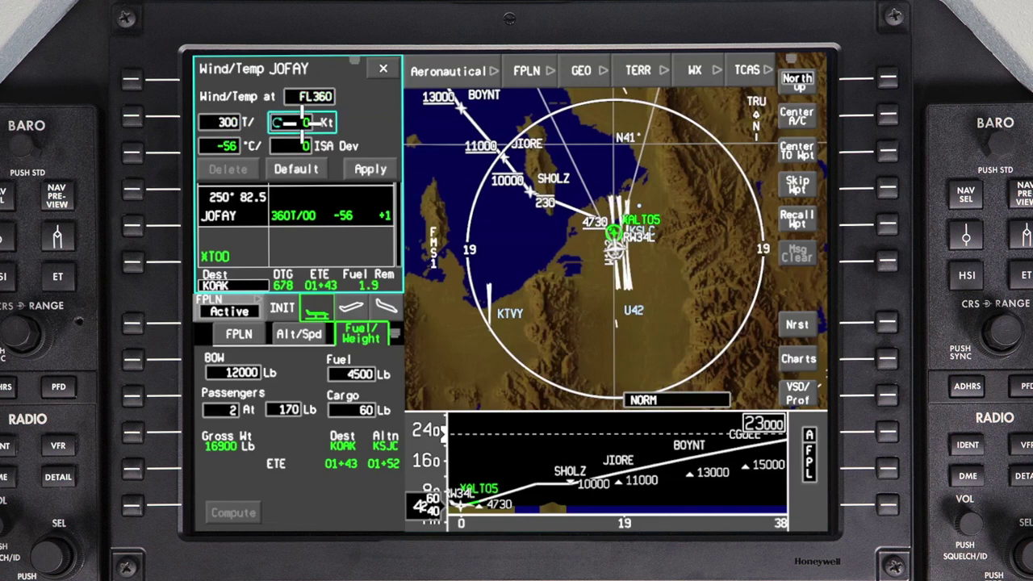
pyautogui.write('10')
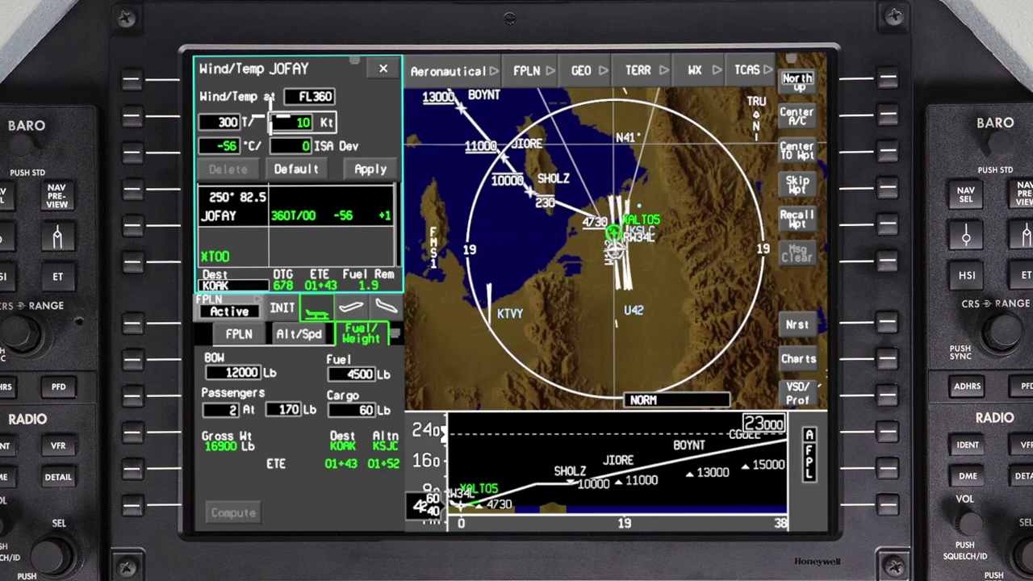
pyautogui.press('Return')
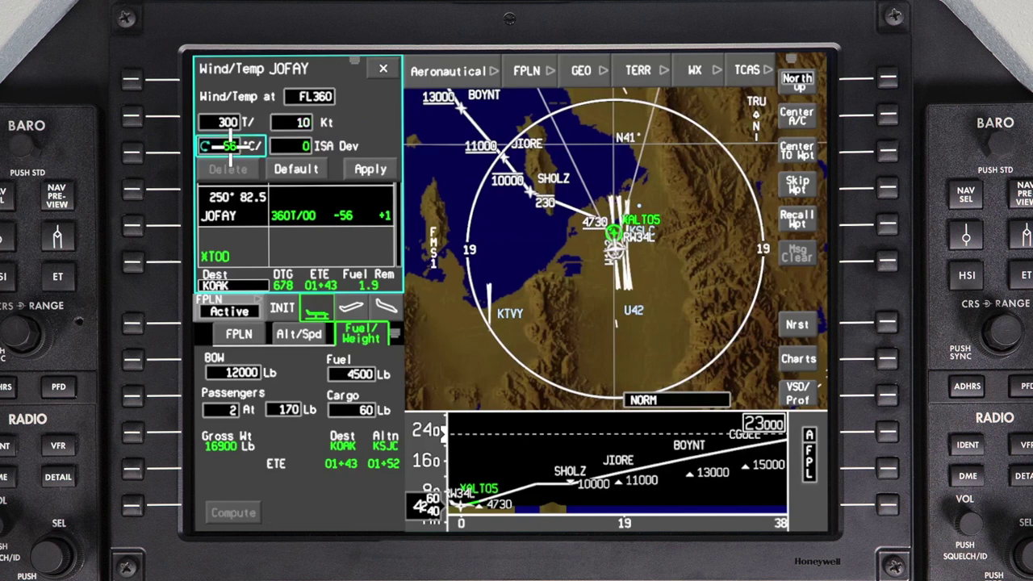
pyautogui.scroll(-3, 230, 146)
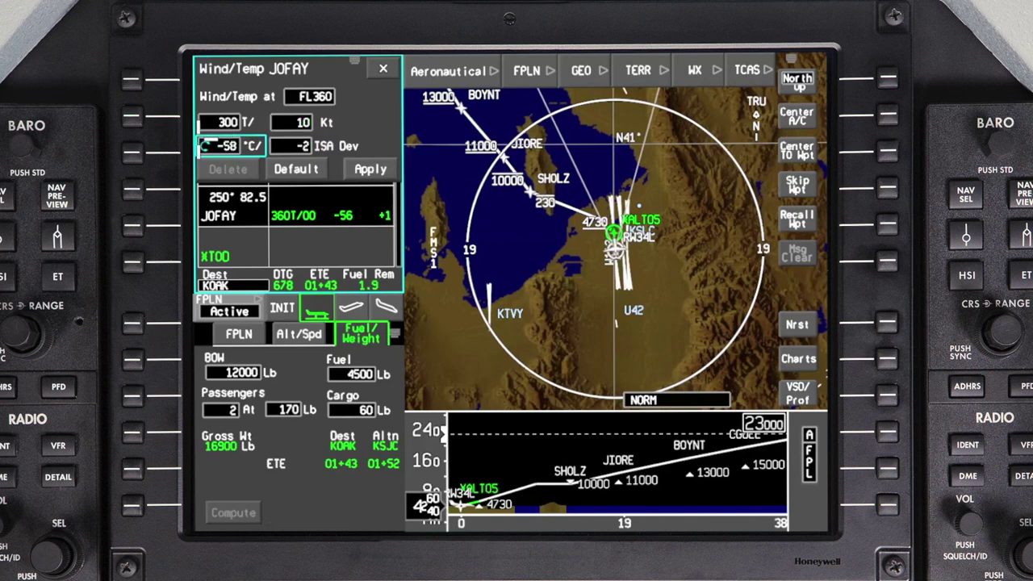
pyautogui.press('Return')
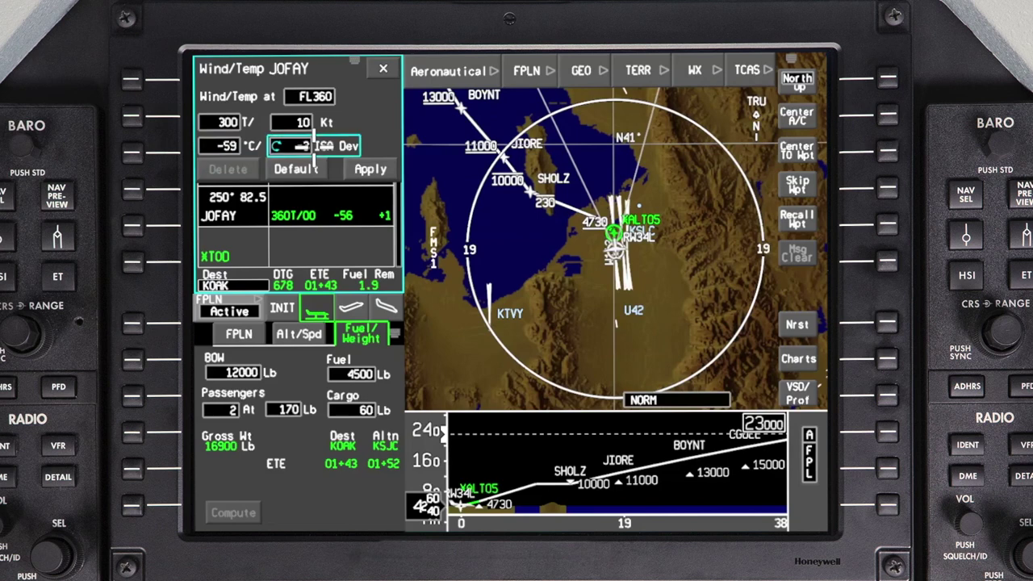
pyautogui.press('Return')
pyautogui.click(371, 169)
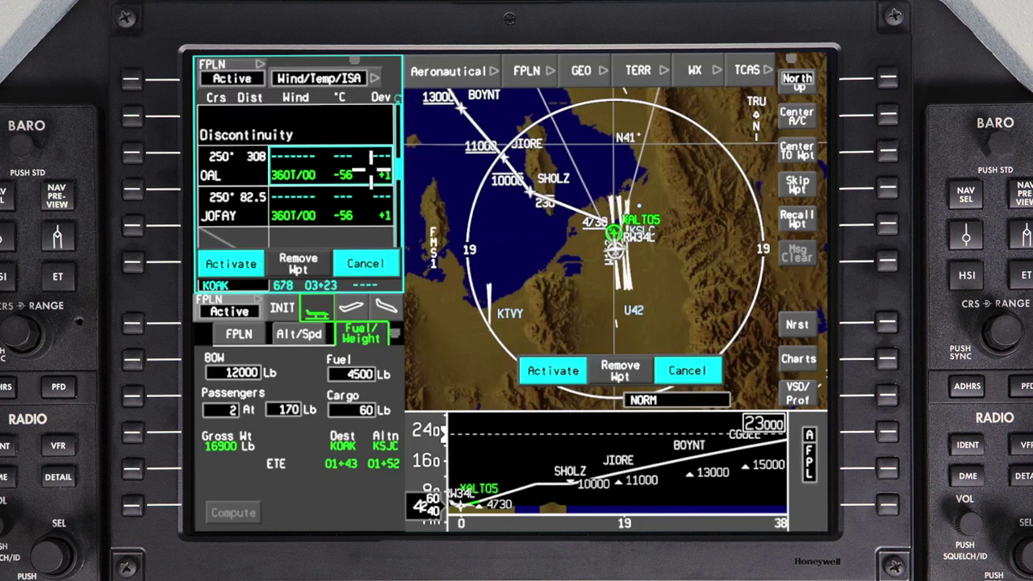
pyautogui.click(231, 264)
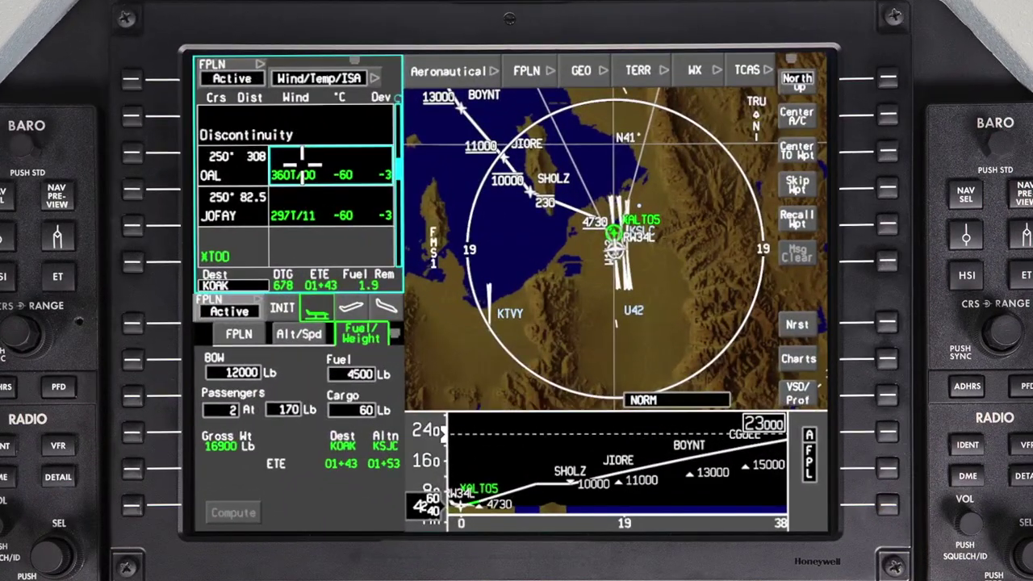
# Step: Bring the flight plan back up to RW34L and open the data-column selector
pyautogui.scroll(4, 303, 166)
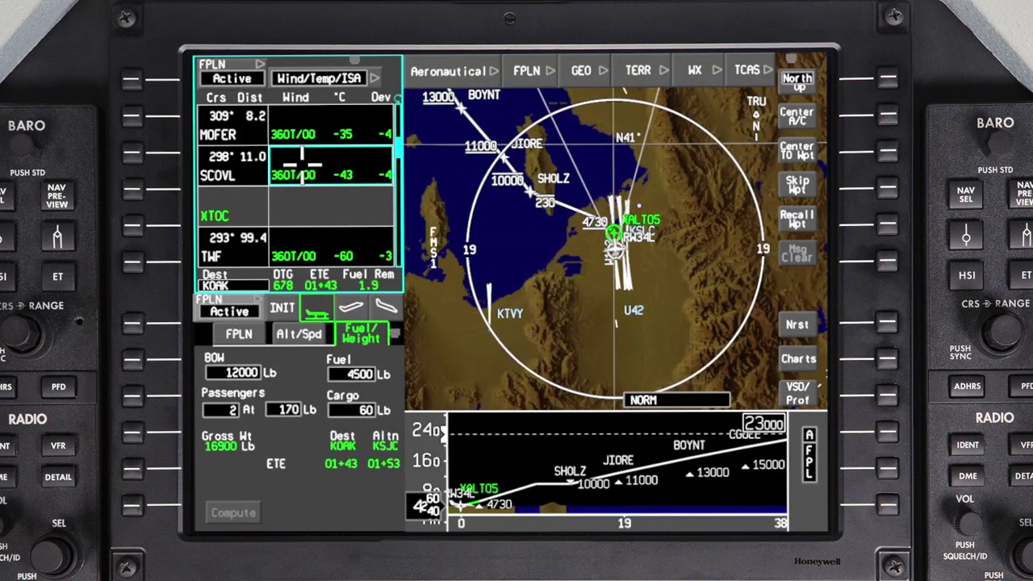
pyautogui.scroll(6, 302, 166)
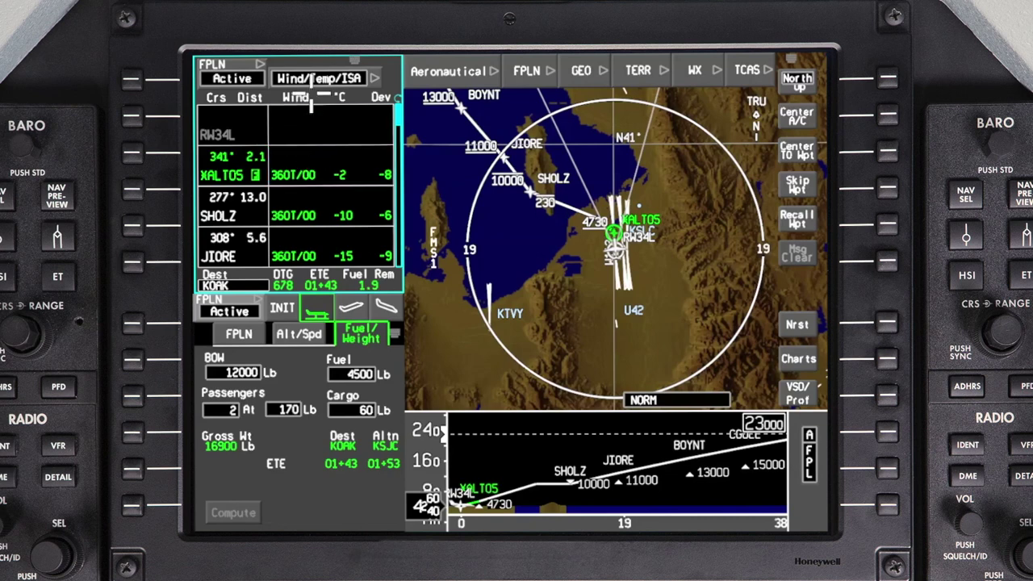
pyautogui.click(315, 79)
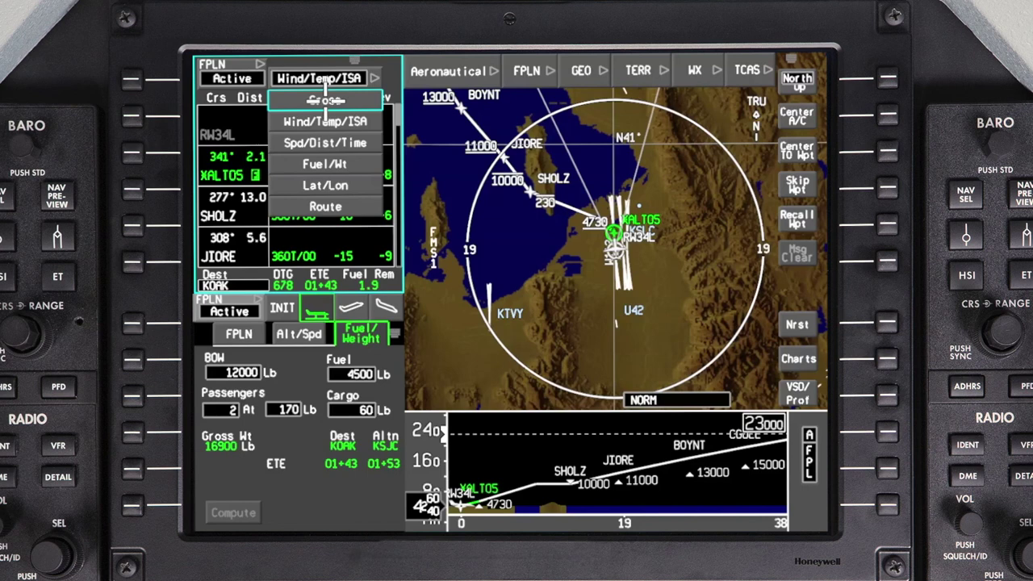
# Step: Show Cross data with a 2200 departure time, checking arrival at KOAK at 2343
pyautogui.click(325, 100)
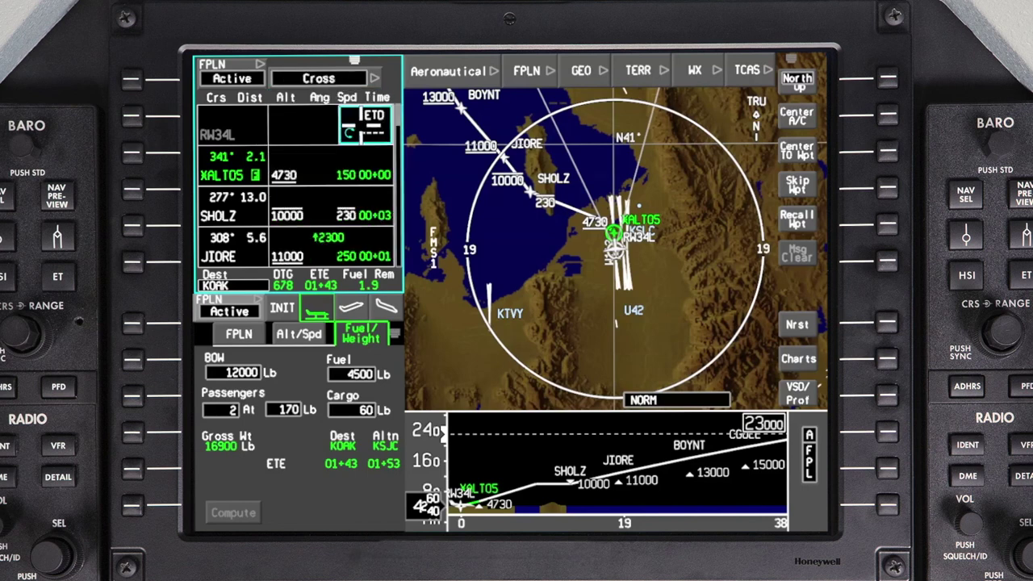
pyautogui.click(349, 132)
pyautogui.write('2200')
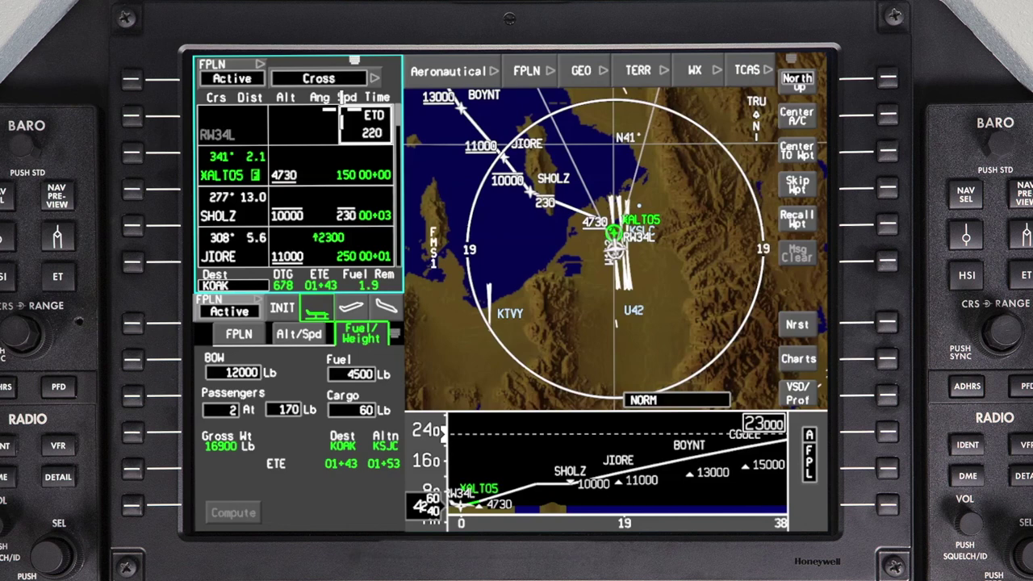
pyautogui.press('Return')
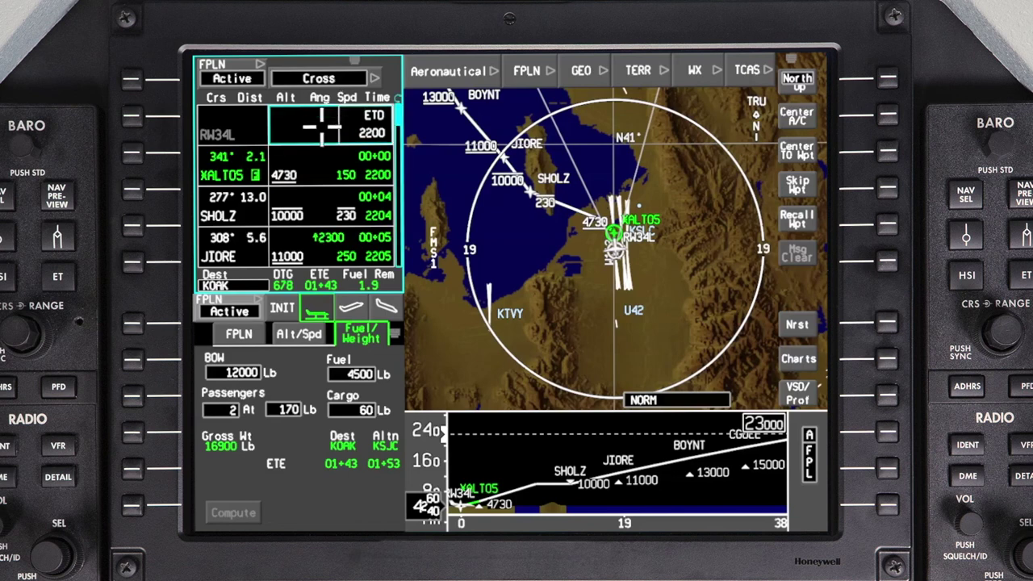
pyautogui.scroll(-1, 321, 125)
pyautogui.scroll(-9, 321, 126)
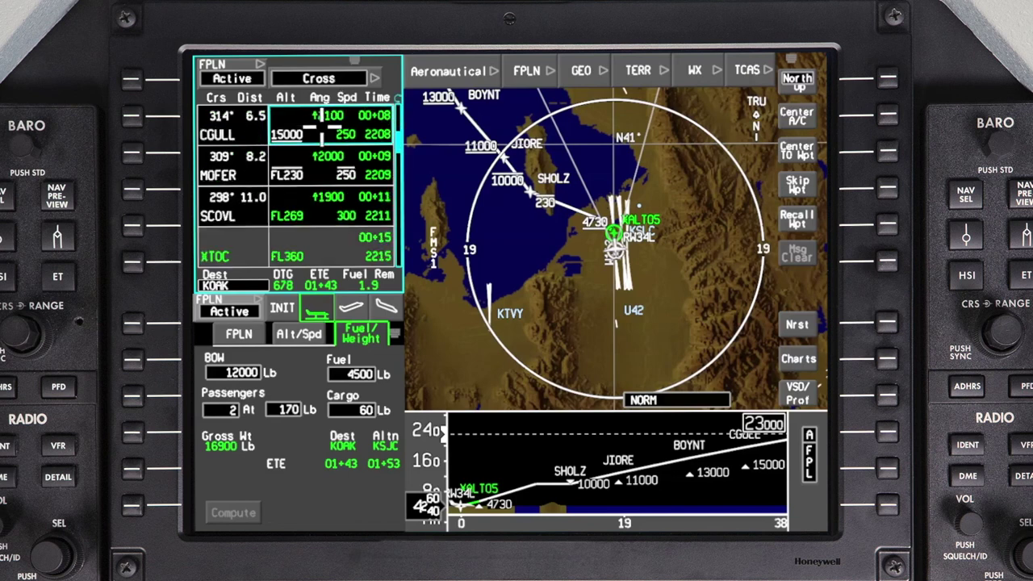
pyautogui.scroll(-10, 321, 125)
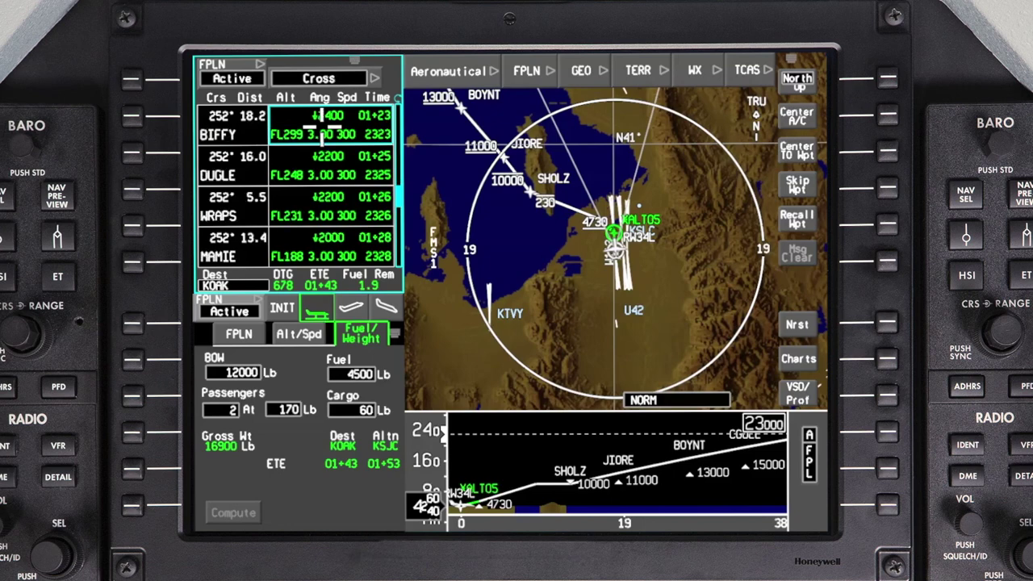
pyautogui.scroll(-3, 322, 125)
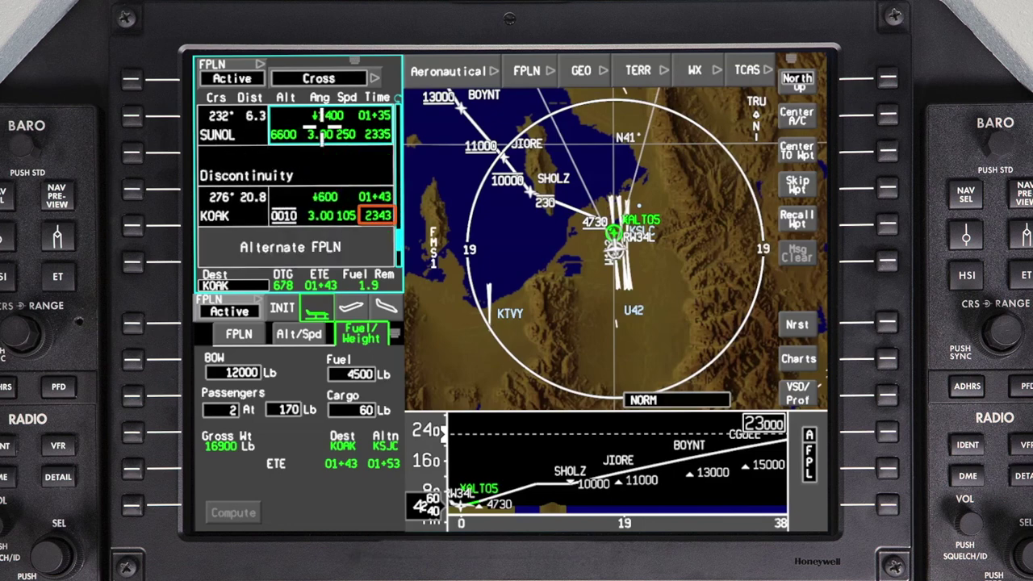